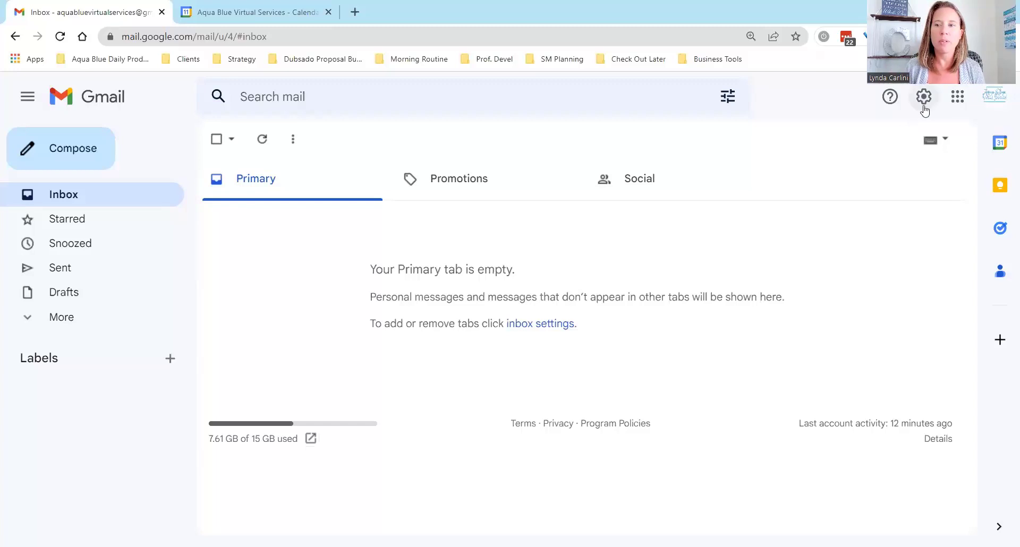
- Open Gmail's full settings and turn the vacation responder on in the general settings
{"action": "left_click", "coordinate": [924, 99]}
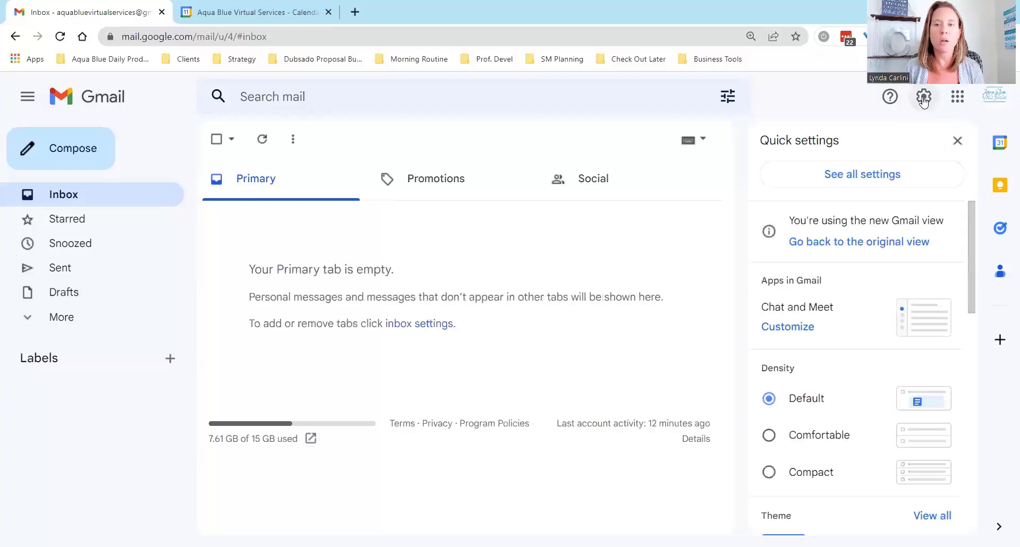
{"action": "left_click", "coordinate": [860, 183]}
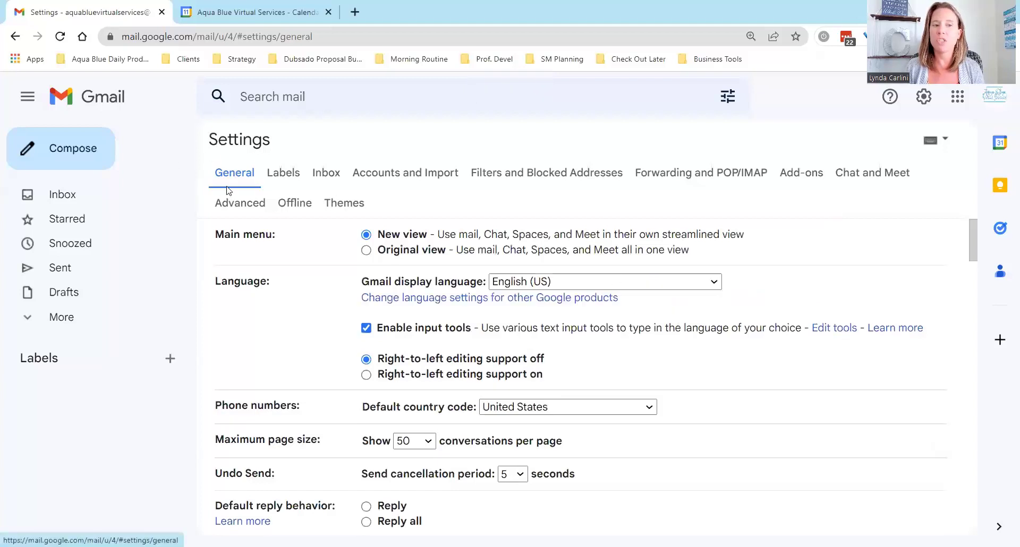
{"action": "scroll", "coordinate": [323, 242], "scroll_direction": "down", "scroll_amount": 1}
{"action": "scroll", "coordinate": [323, 242], "scroll_direction": "down", "scroll_amount": 15}
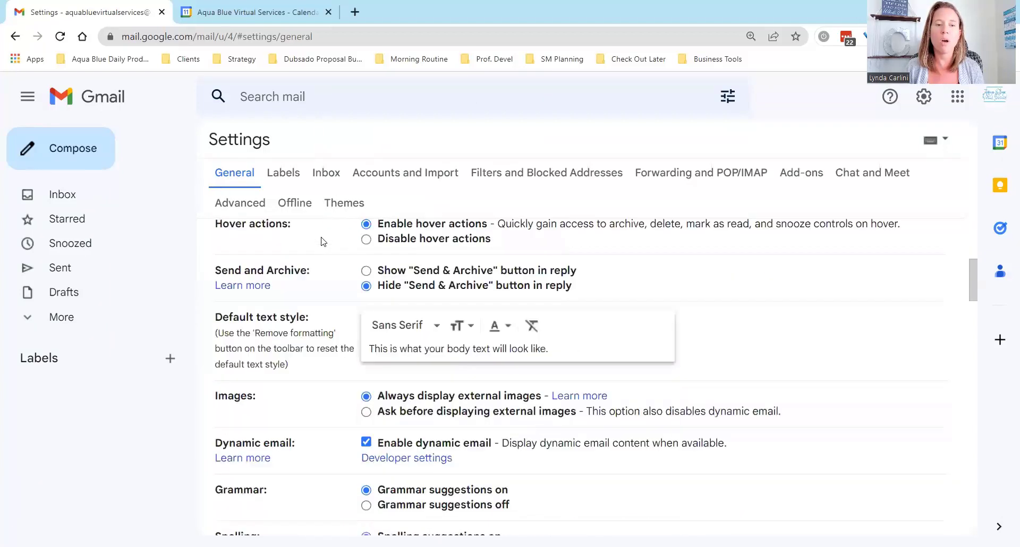
{"action": "scroll", "coordinate": [331, 255], "scroll_direction": "down", "scroll_amount": 5}
{"action": "scroll", "coordinate": [332, 255], "scroll_direction": "down", "scroll_amount": 6}
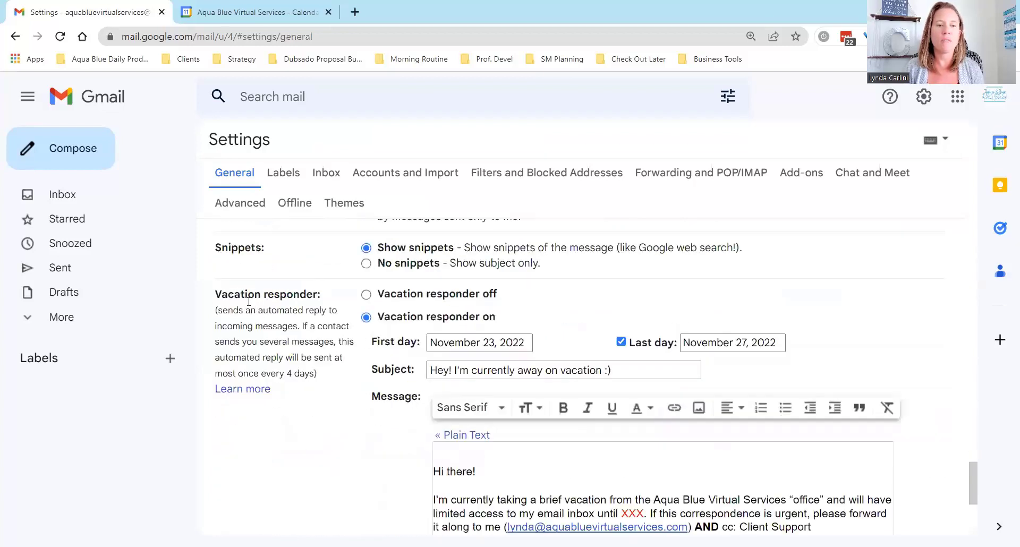
{"action": "left_click", "coordinate": [366, 295]}
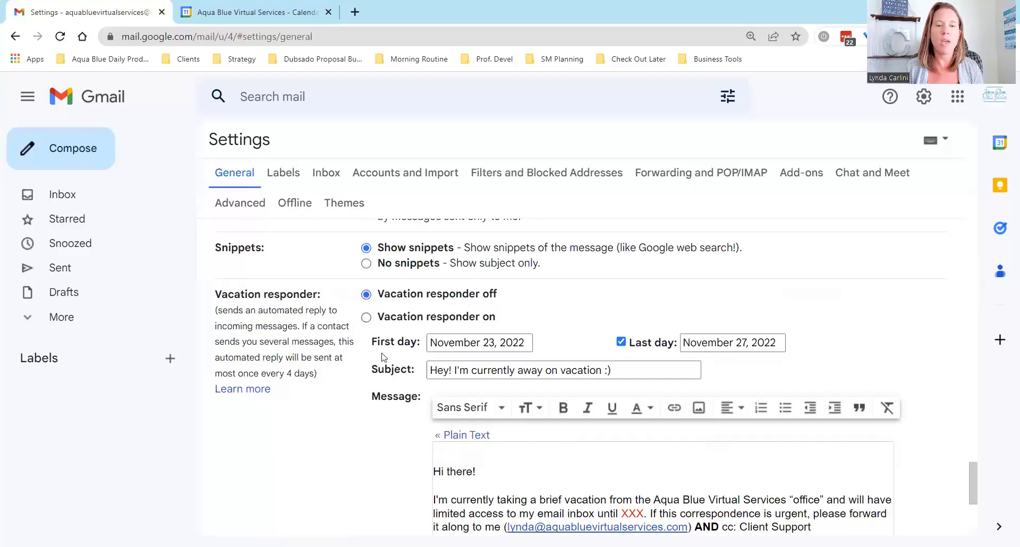
{"action": "left_click", "coordinate": [367, 318]}
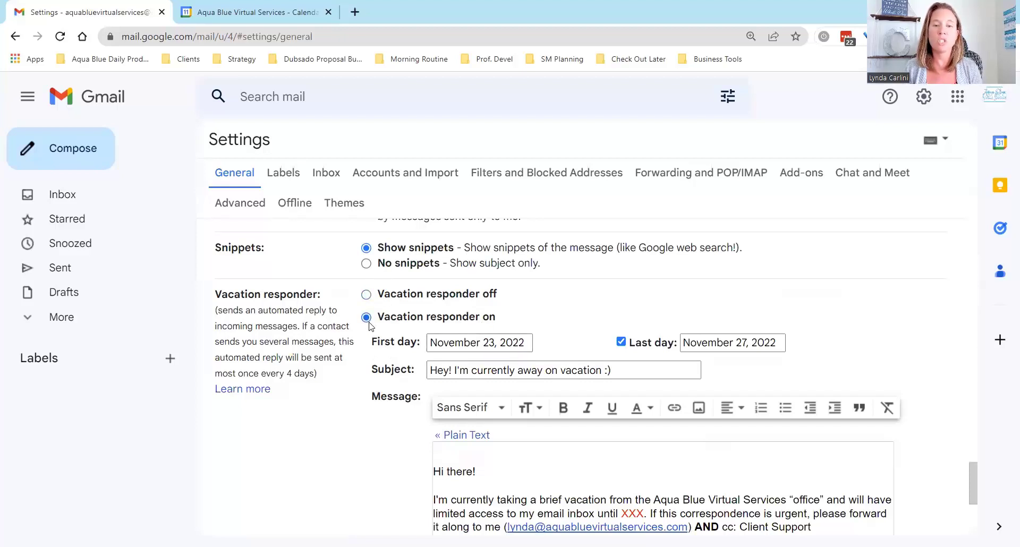
- Set the vacation responder's first day to November 22, 2022 and its last day to November 27, 2022
{"action": "left_click", "coordinate": [458, 343]}
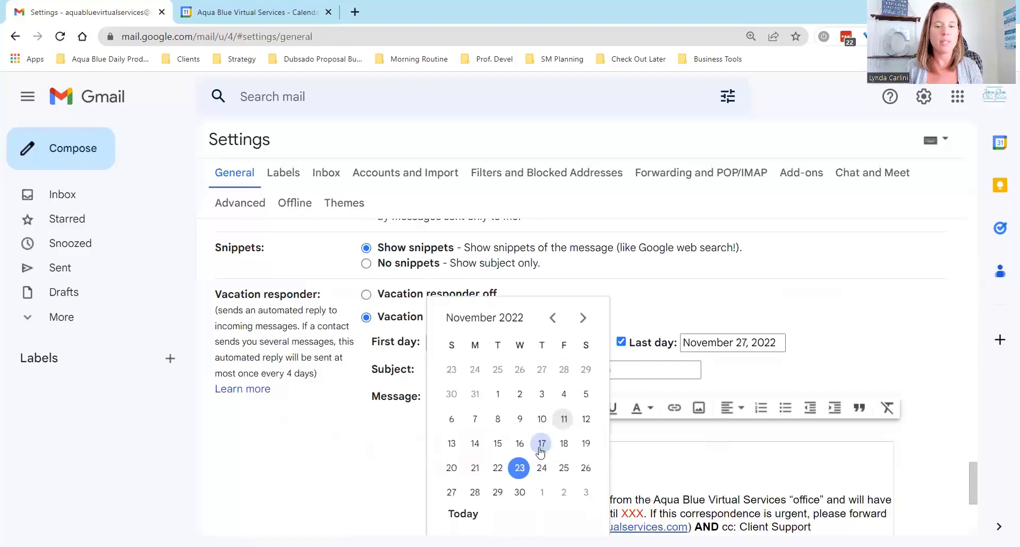
{"action": "left_click", "coordinate": [497, 467]}
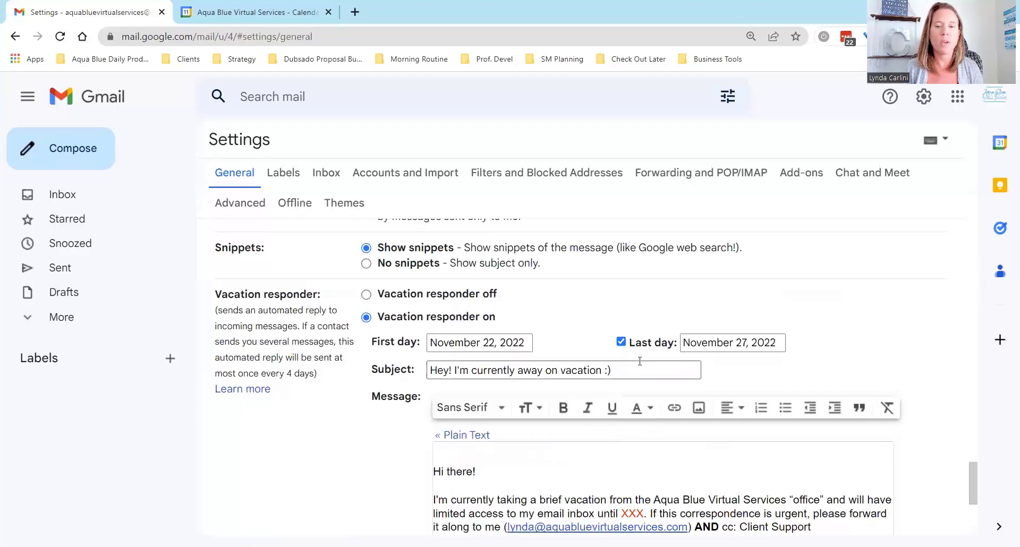
{"action": "left_click", "coordinate": [722, 338]}
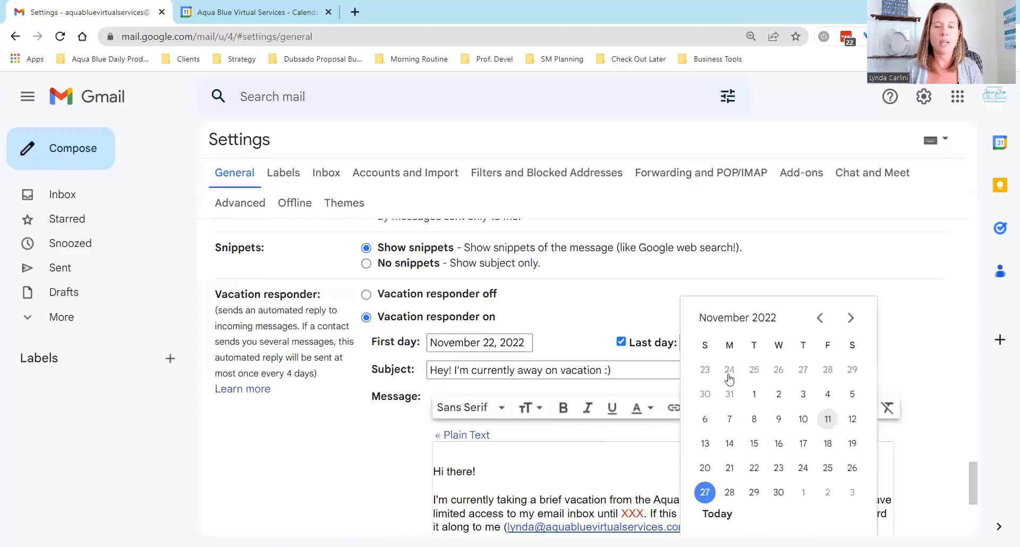
{"action": "left_click", "coordinate": [704, 492]}
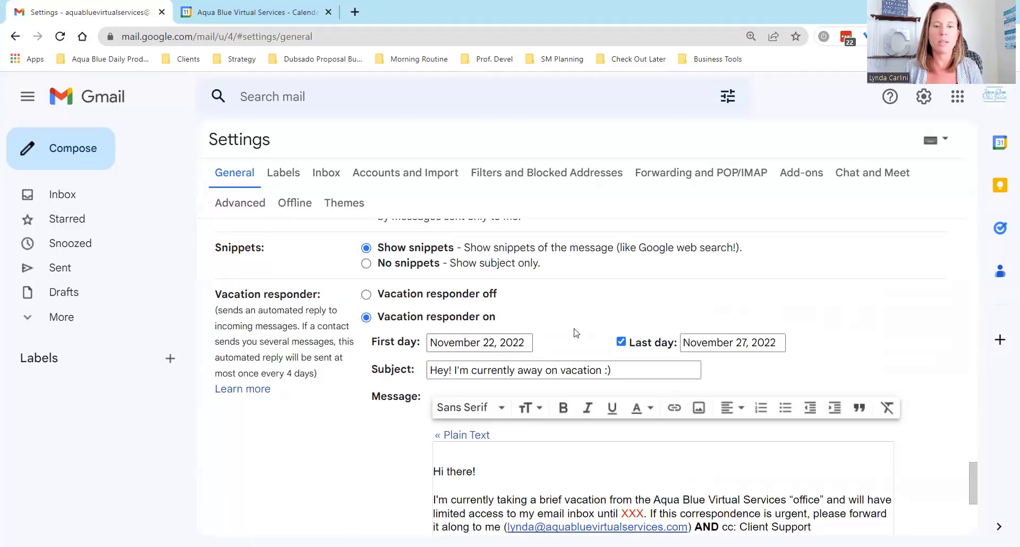
- Review the vacation reply's subject and message, including the red XXX placeholder for the return date
{"action": "scroll", "coordinate": [585, 312], "scroll_direction": "down", "scroll_amount": 1}
{"action": "scroll", "coordinate": [586, 312], "scroll_direction": "down", "scroll_amount": 1}
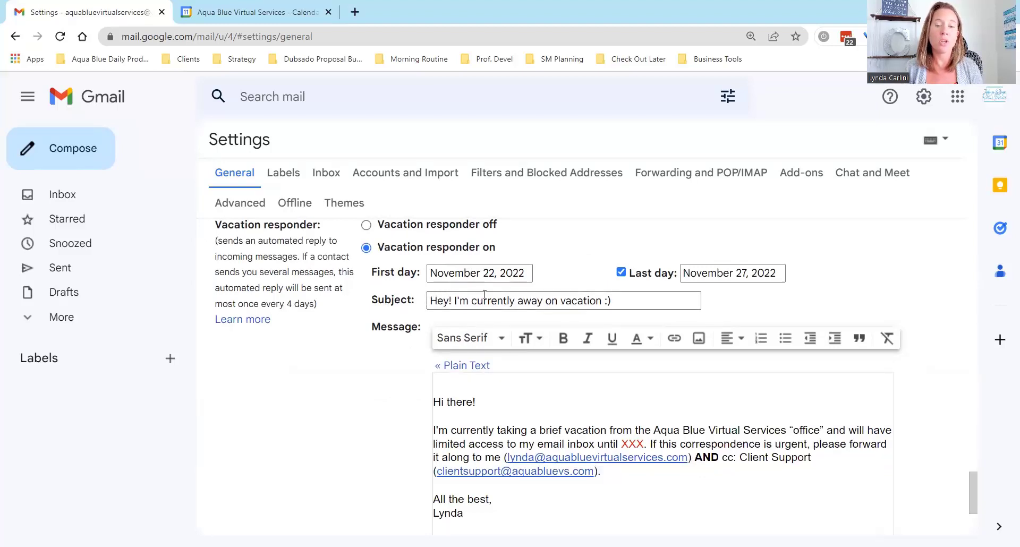
{"action": "scroll", "coordinate": [473, 404], "scroll_direction": "down", "scroll_amount": 1}
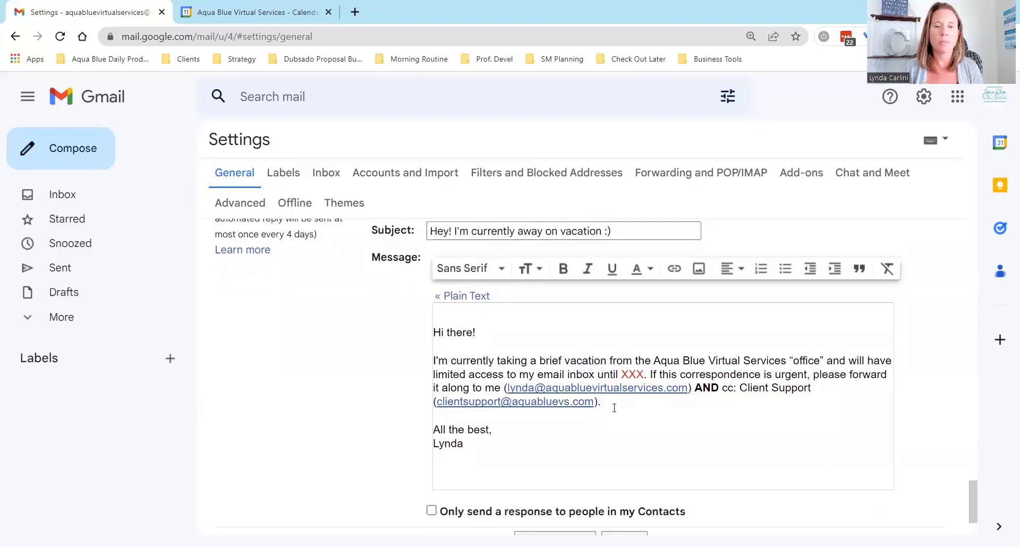
{"action": "left_click_drag", "start_coordinate": [621, 374], "coordinate": [644, 373]}
{"action": "left_click", "coordinate": [644, 374]}
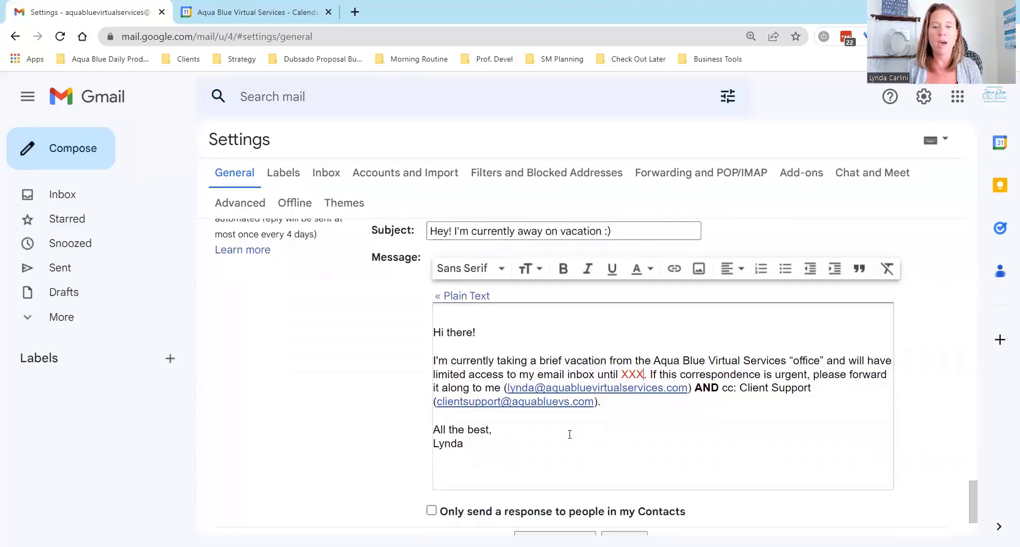
- Restrict the vacation reply to people in Contacts and save the settings changes
{"action": "scroll", "coordinate": [661, 414], "scroll_direction": "down", "scroll_amount": 2}
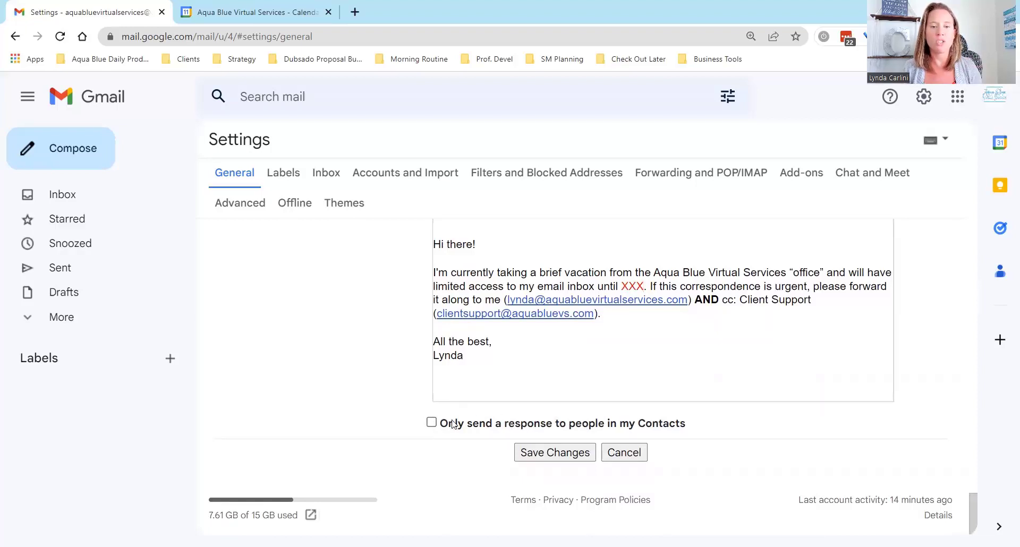
{"action": "left_click", "coordinate": [431, 425]}
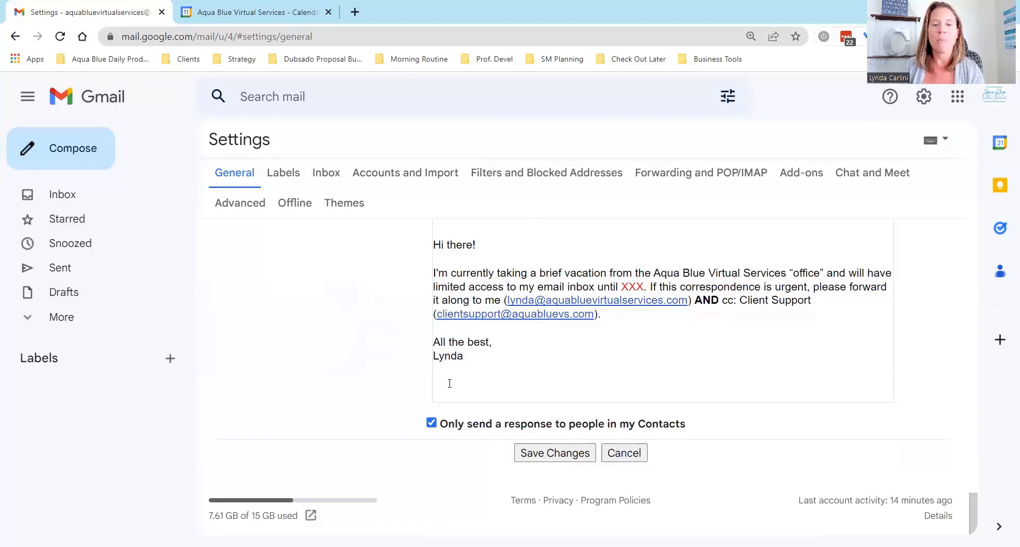
{"action": "left_click", "coordinate": [432, 423]}
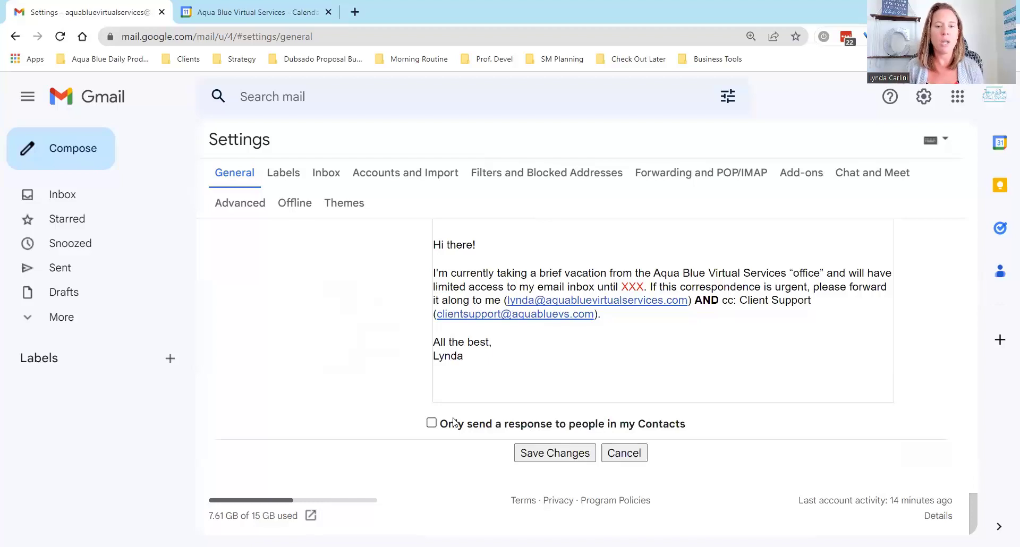
{"action": "left_click", "coordinate": [431, 424]}
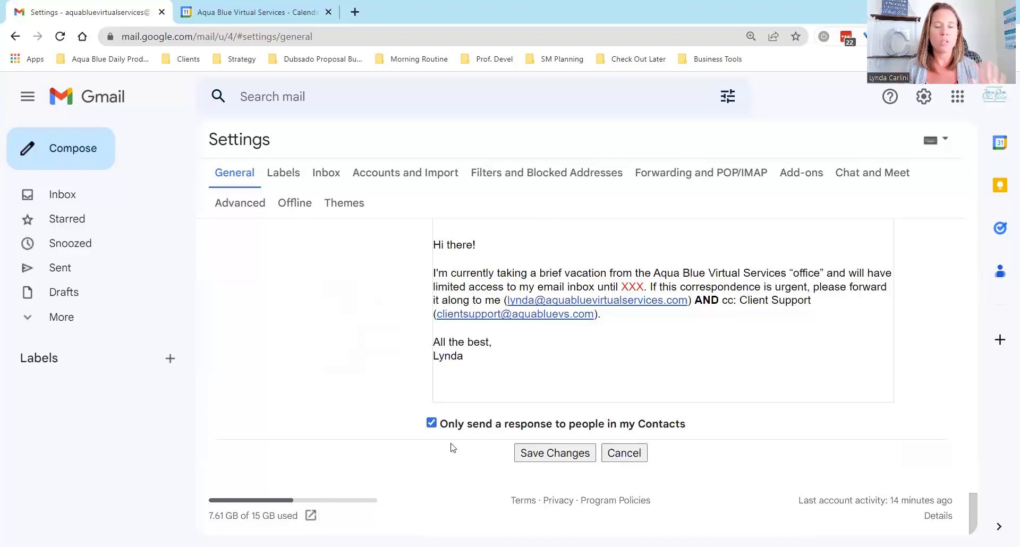
{"action": "left_click", "coordinate": [555, 453]}
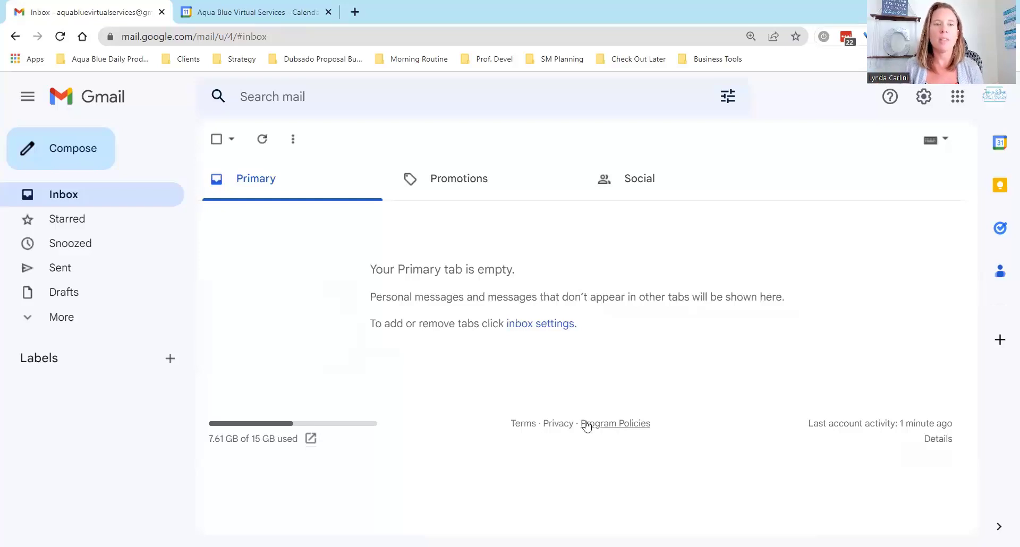
- Switch to Google Calendar and create an all-day out-of-office entry from Tuesday, November 22 to Sunday, November 27
{"action": "left_click", "coordinate": [291, 16]}
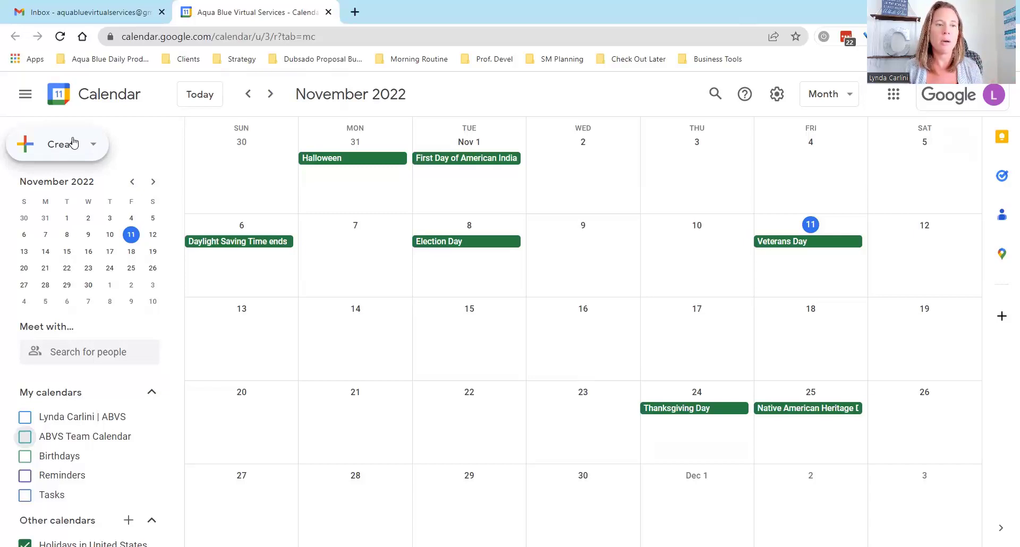
{"action": "left_click", "coordinate": [75, 145]}
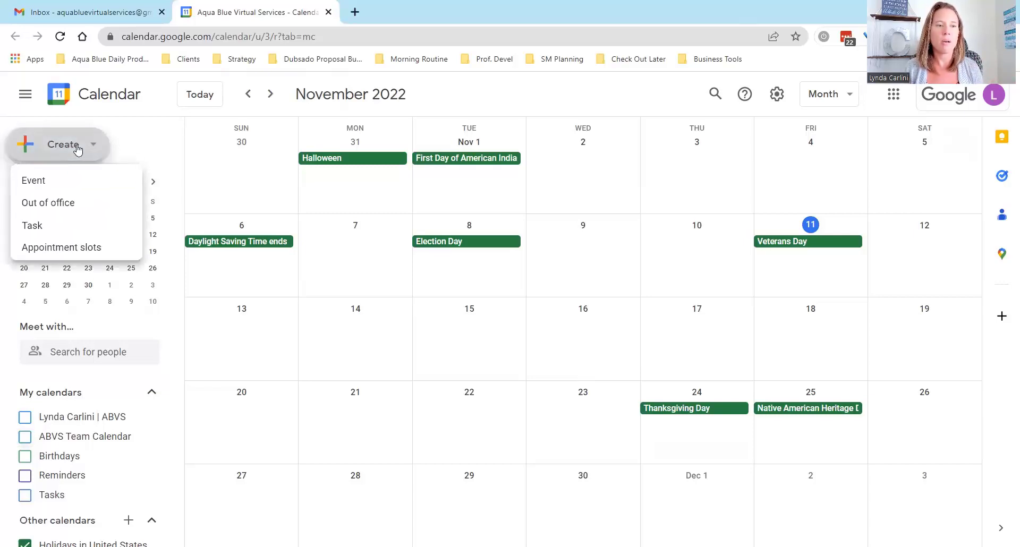
{"action": "left_click", "coordinate": [37, 205]}
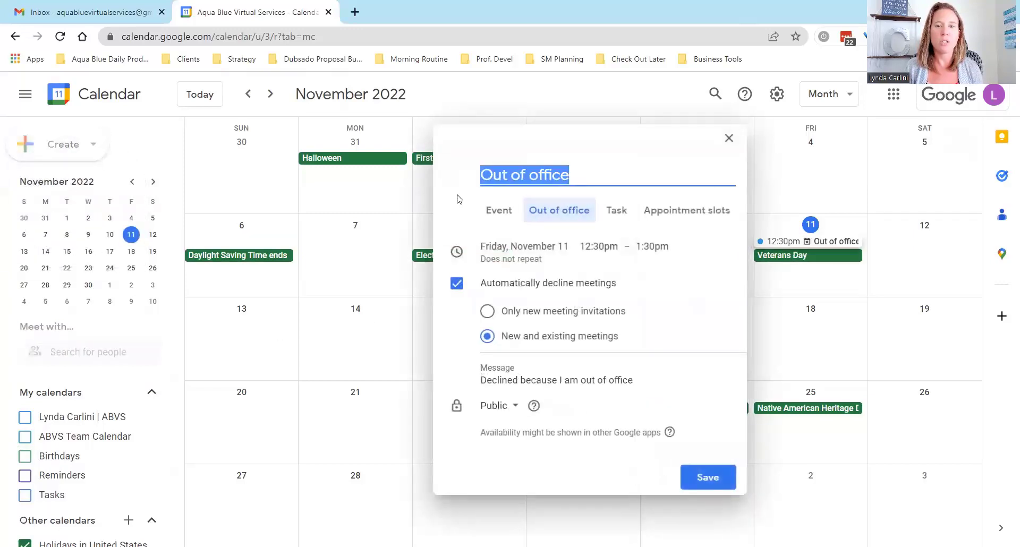
{"action": "left_click", "coordinate": [510, 246]}
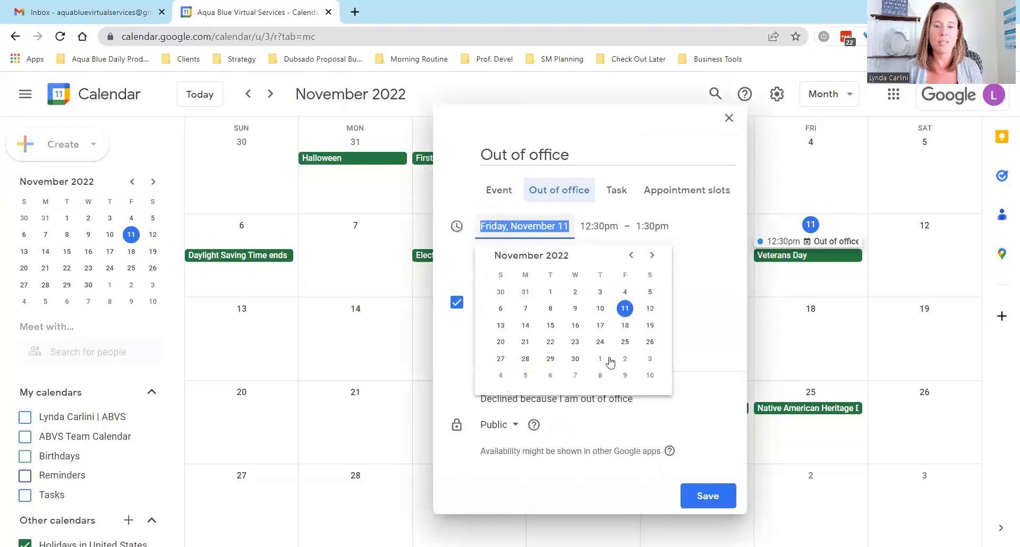
{"action": "left_click", "coordinate": [550, 343]}
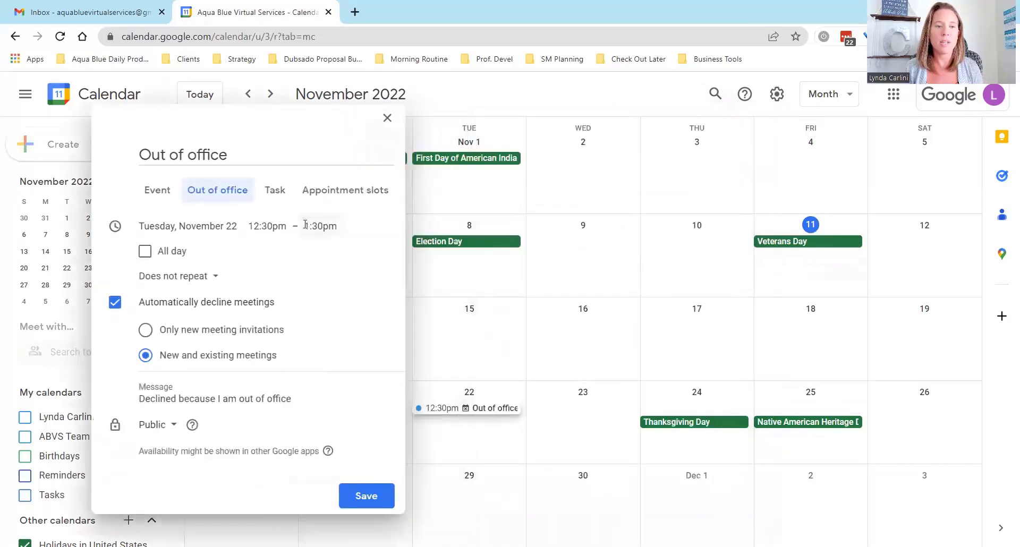
{"action": "left_click", "coordinate": [170, 252]}
{"action": "left_click", "coordinate": [337, 220]}
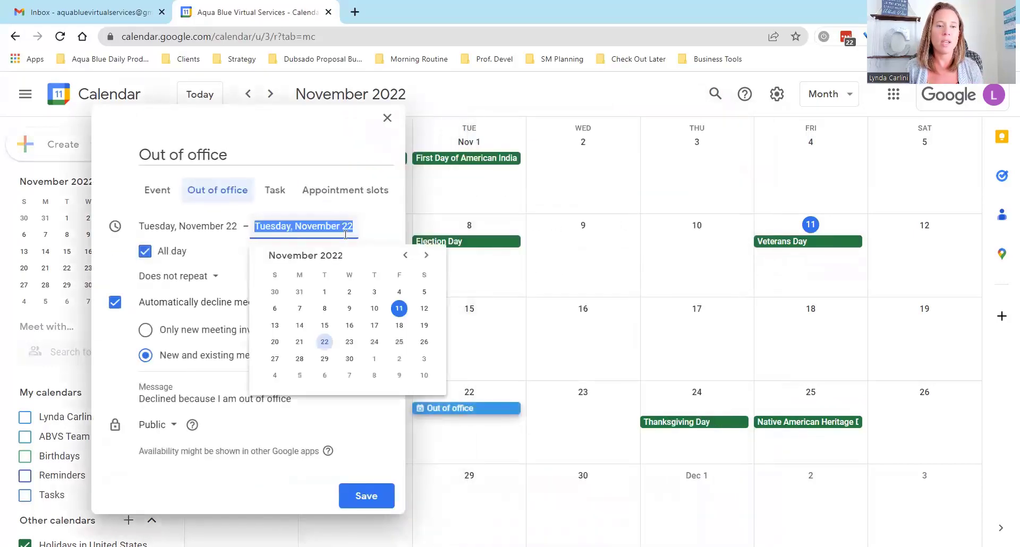
{"action": "left_click", "coordinate": [275, 359]}
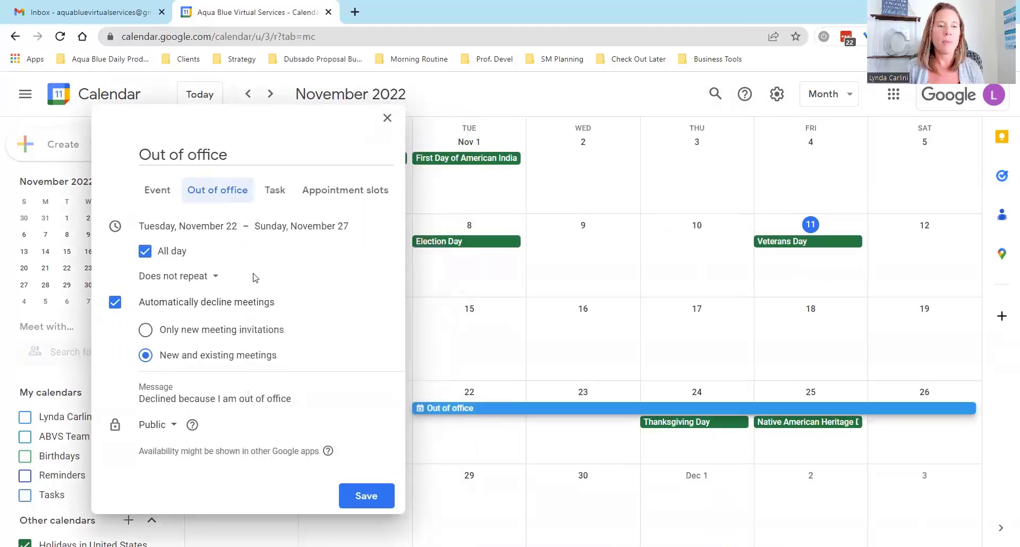
- Examine the out-of-office entry's automatic decline options, decline message and visibility choices
{"action": "left_click", "coordinate": [114, 302]}
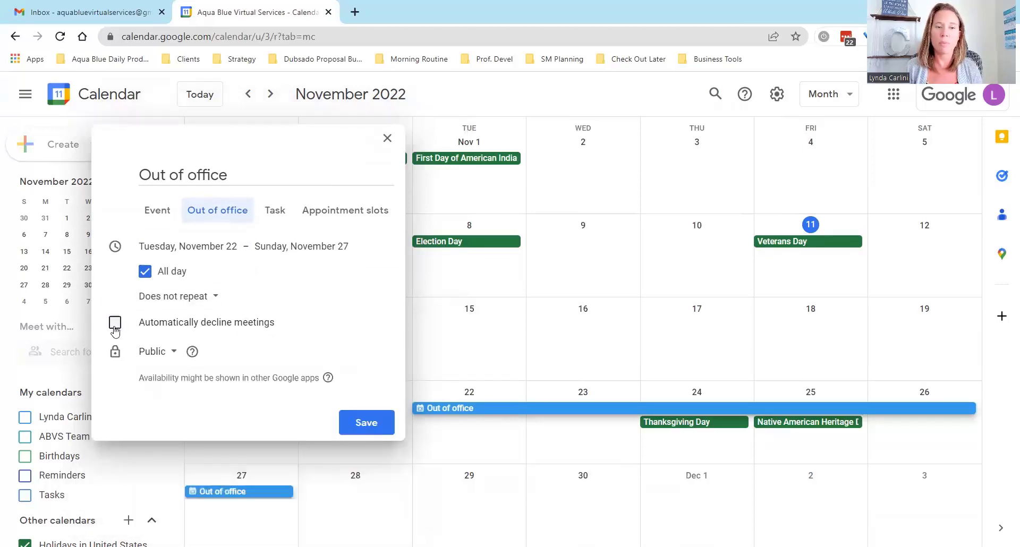
{"action": "left_click", "coordinate": [114, 303]}
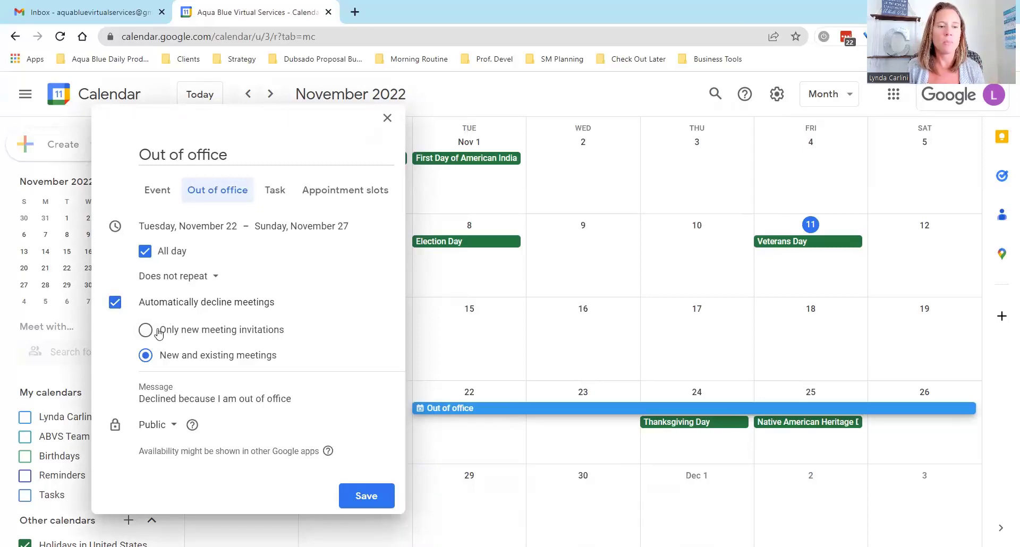
{"action": "left_click", "coordinate": [165, 397]}
{"action": "triple_click", "coordinate": [165, 397]}
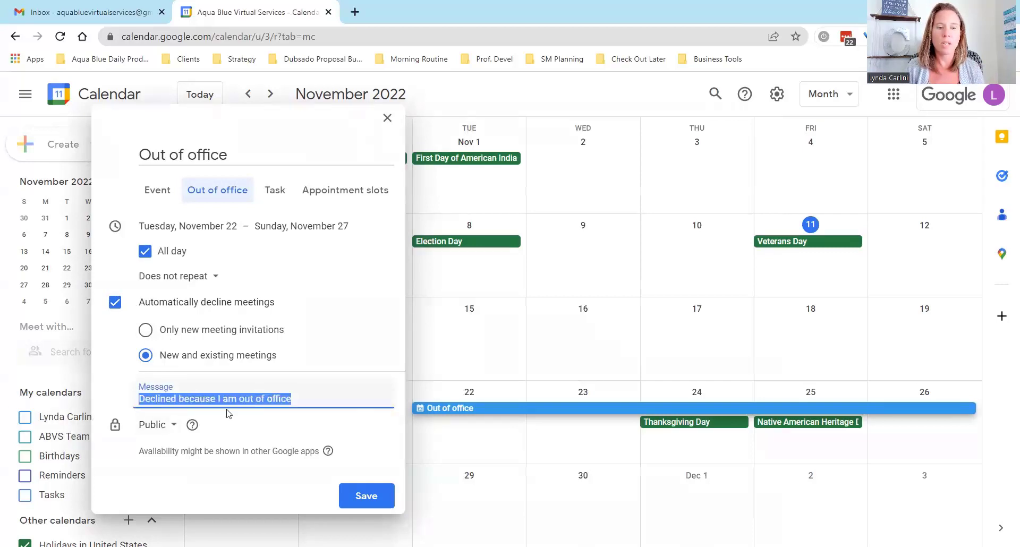
{"action": "left_click", "coordinate": [160, 425]}
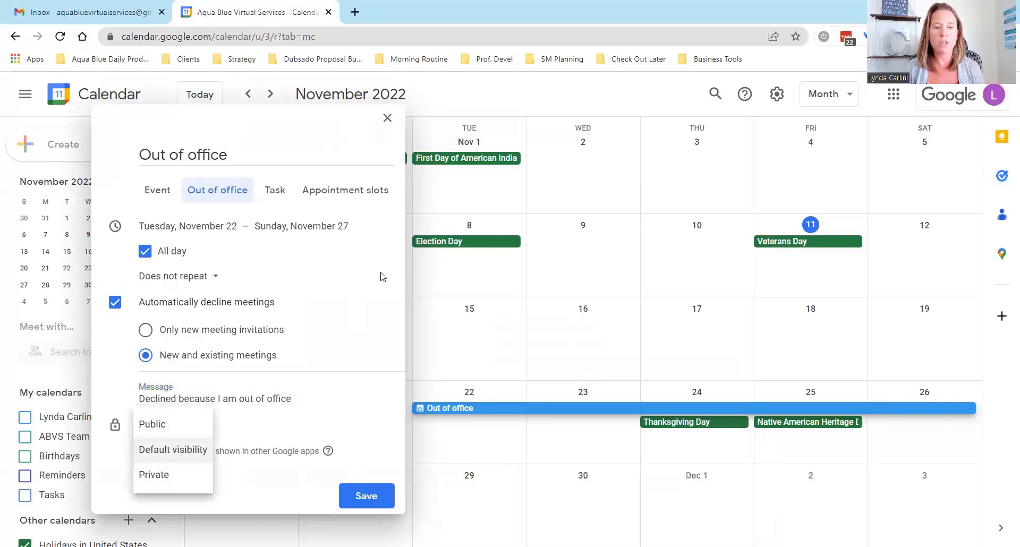
- Save the out-of-office entry with new and existing meetings declined automatically, and hide the owner's personal calendar
{"action": "left_click", "coordinate": [376, 496]}
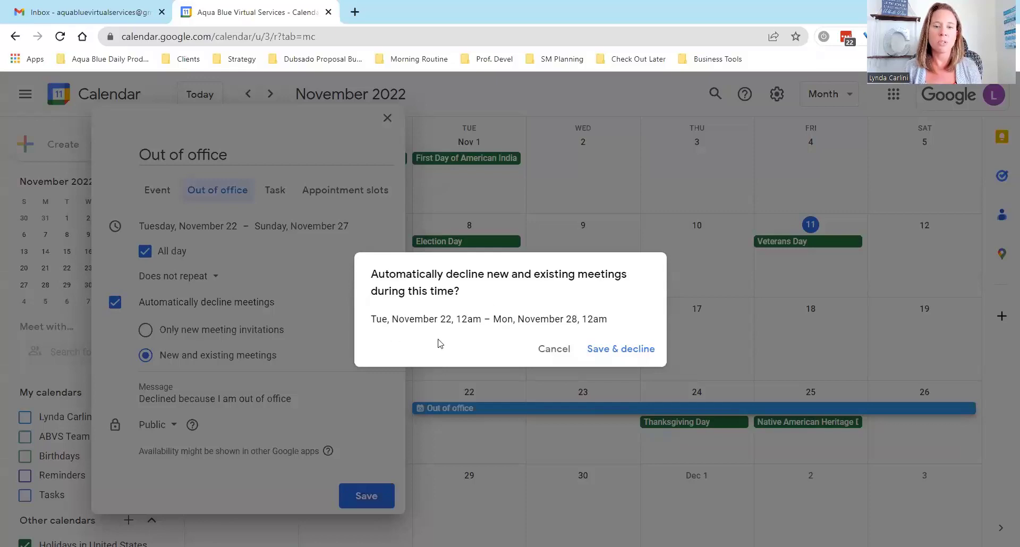
{"action": "left_click", "coordinate": [625, 352]}
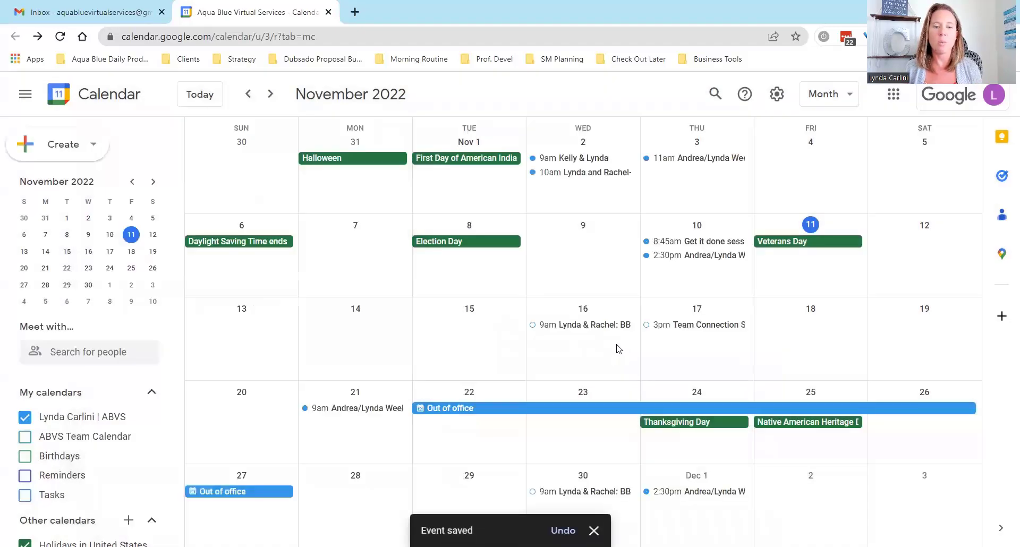
{"action": "left_click", "coordinate": [25, 417]}
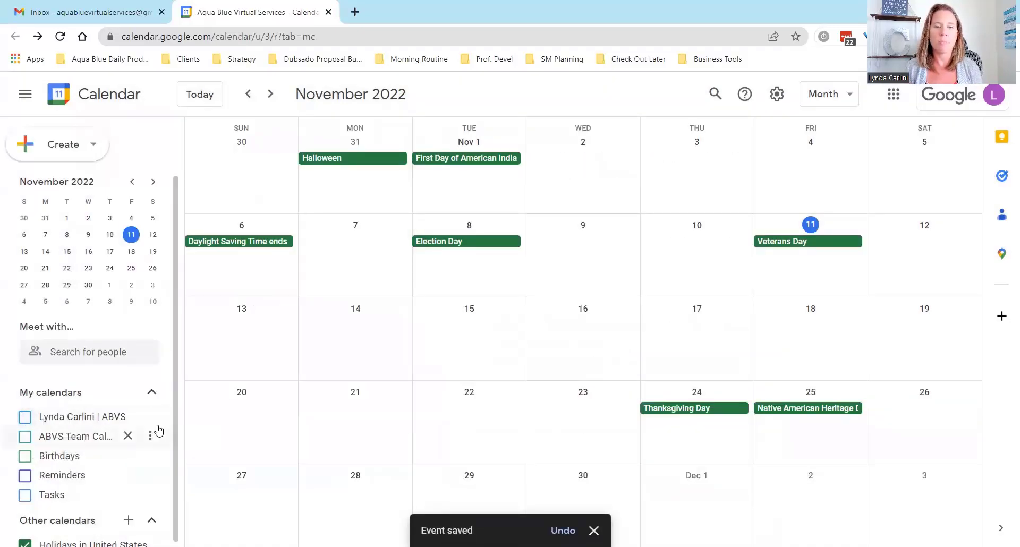